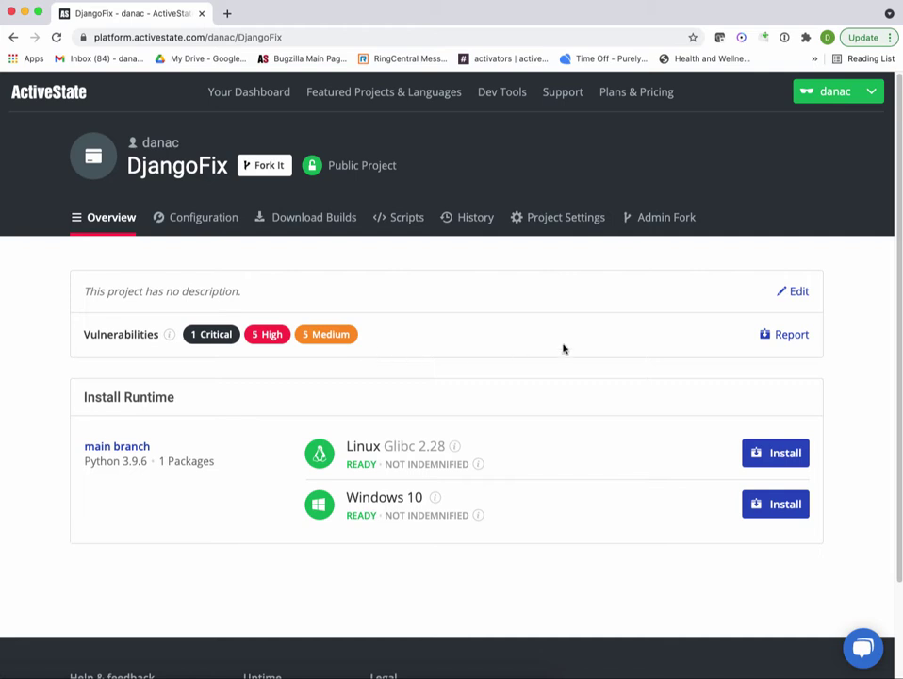
- Open the project's vulnerabilities report, read through the listed django CVEs, and close the report
click(793, 335)
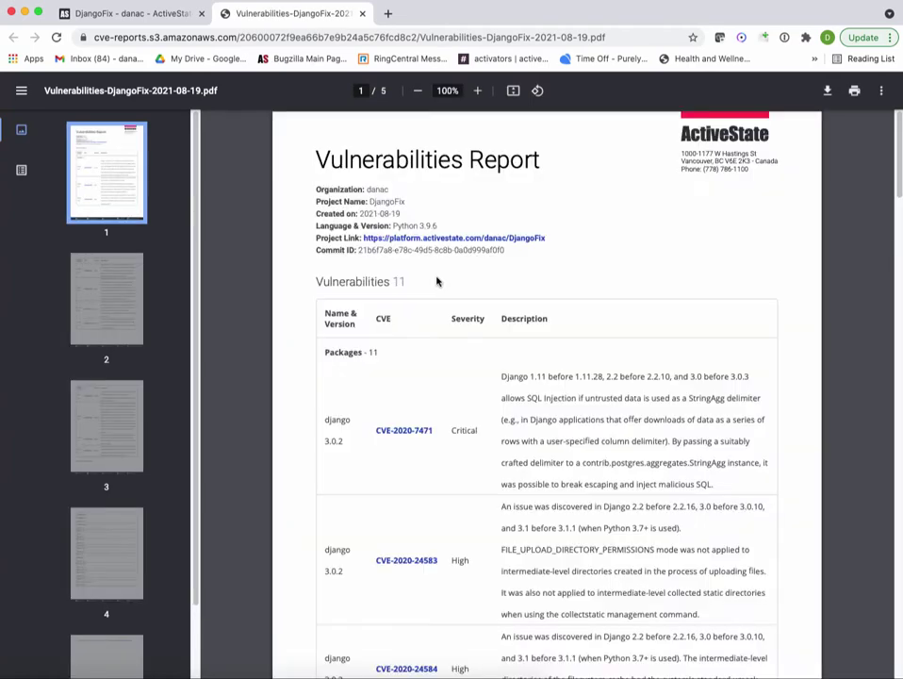
scroll(556, 392, down, 4)
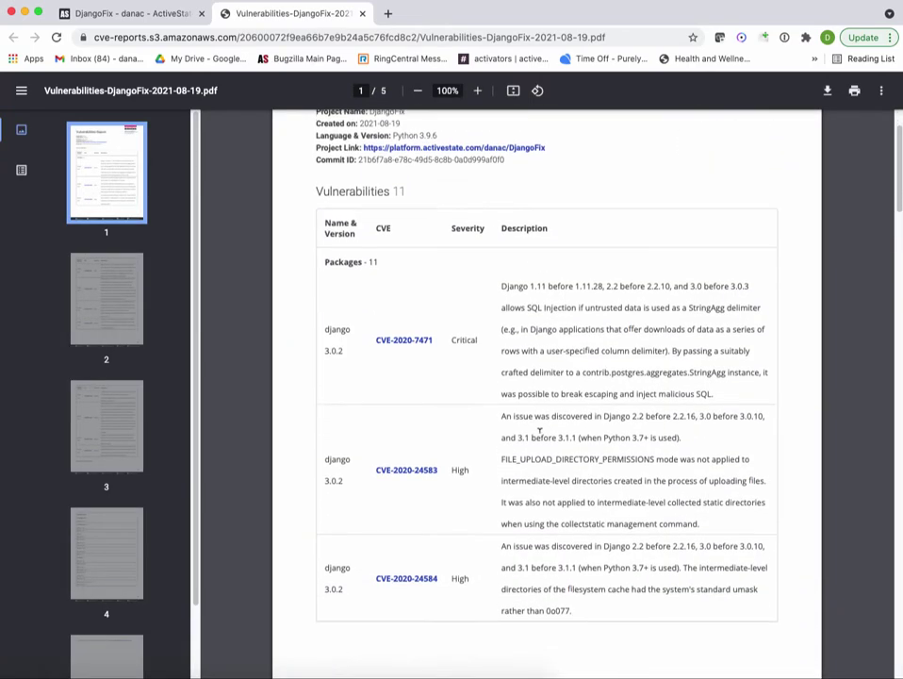
scroll(527, 490, down, 3)
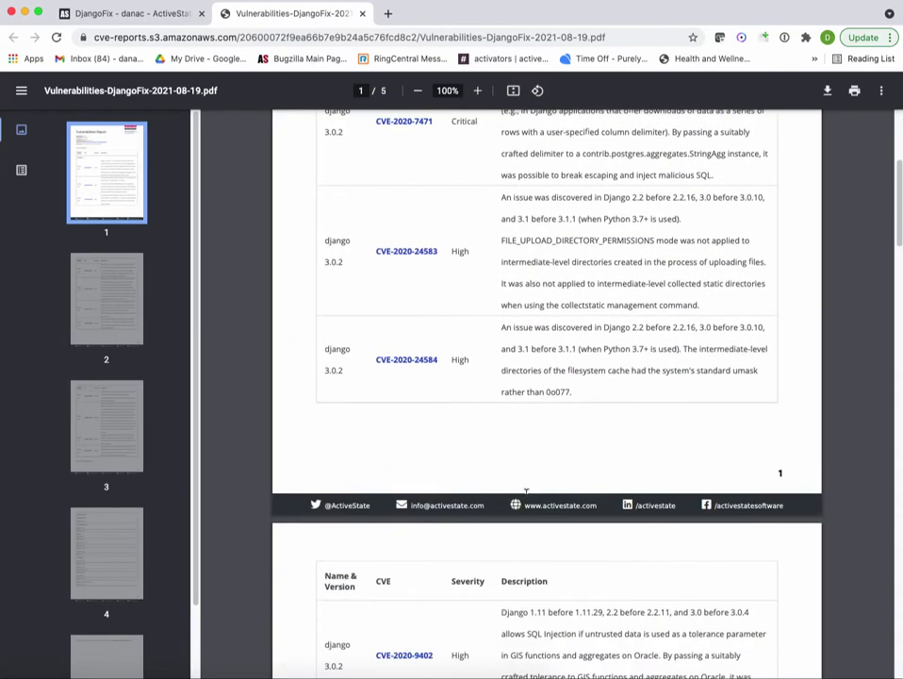
click(363, 13)
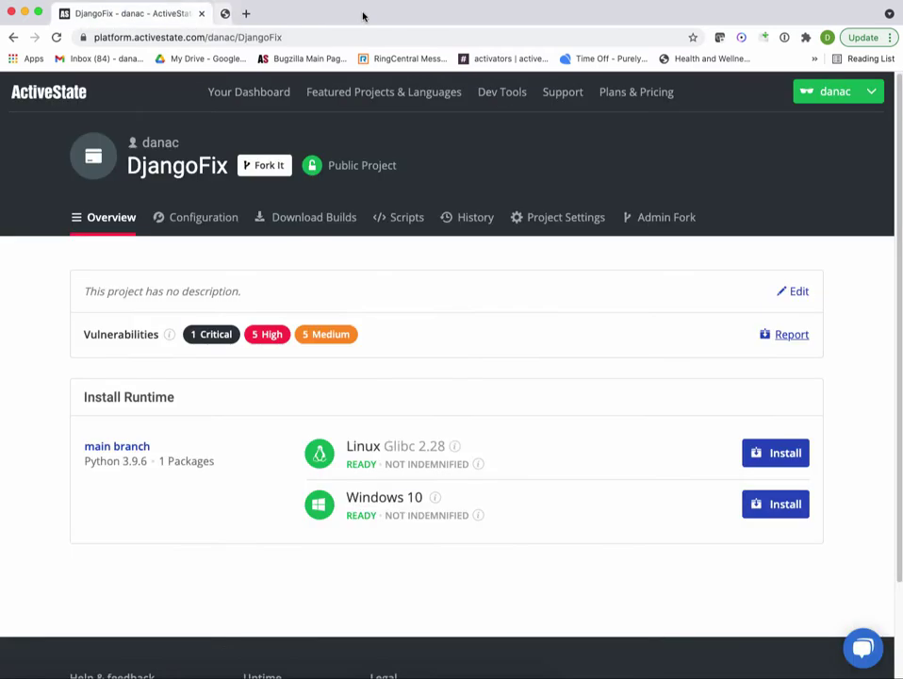
- Expand django's CVE list in the project configuration and view the NVD details of the critical CVE-2020-7471
click(213, 233)
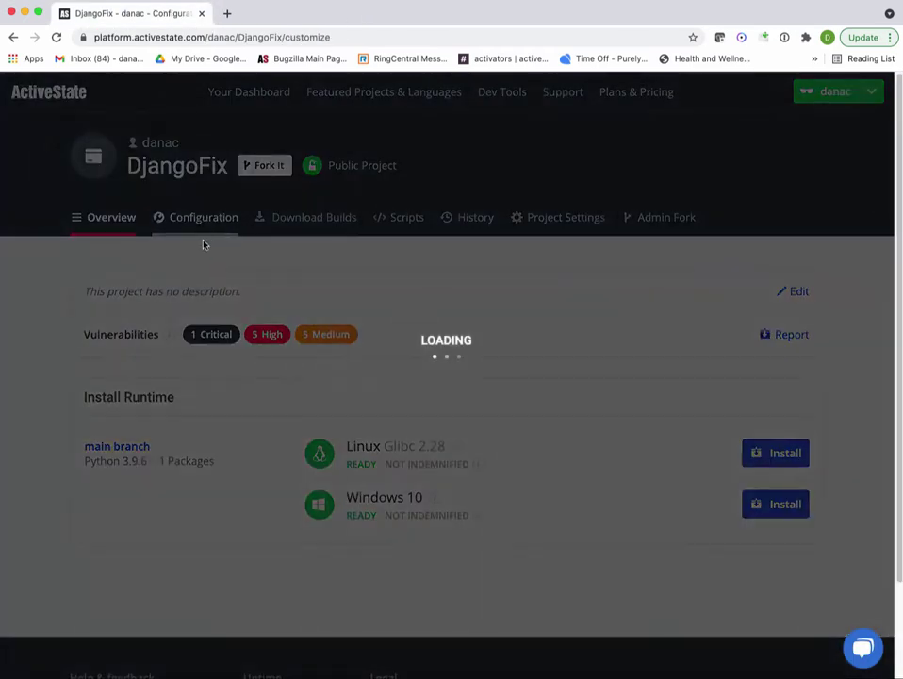
scroll(540, 397, down, 1)
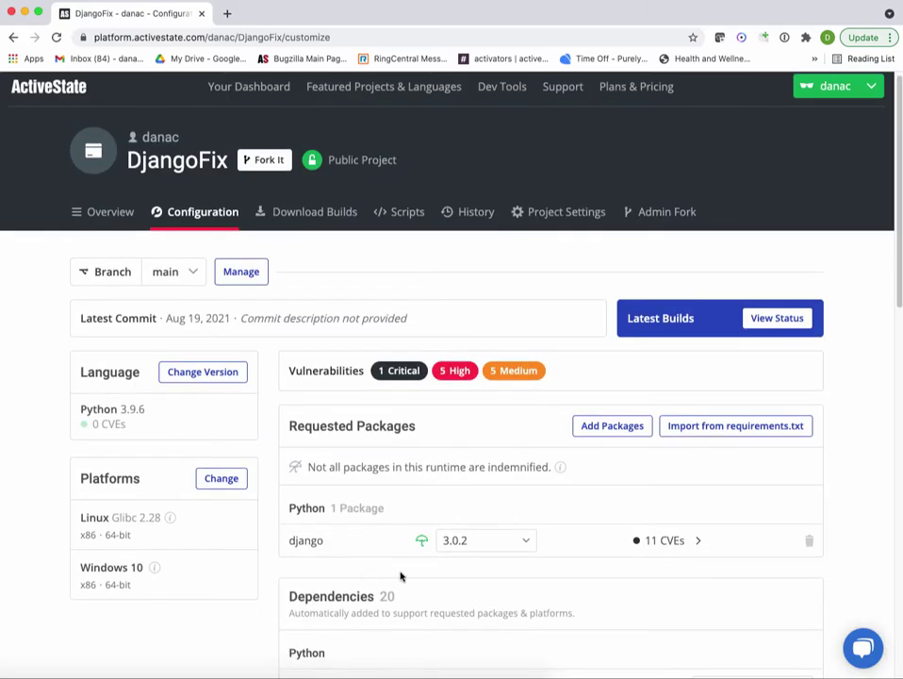
scroll(460, 585, down, 4)
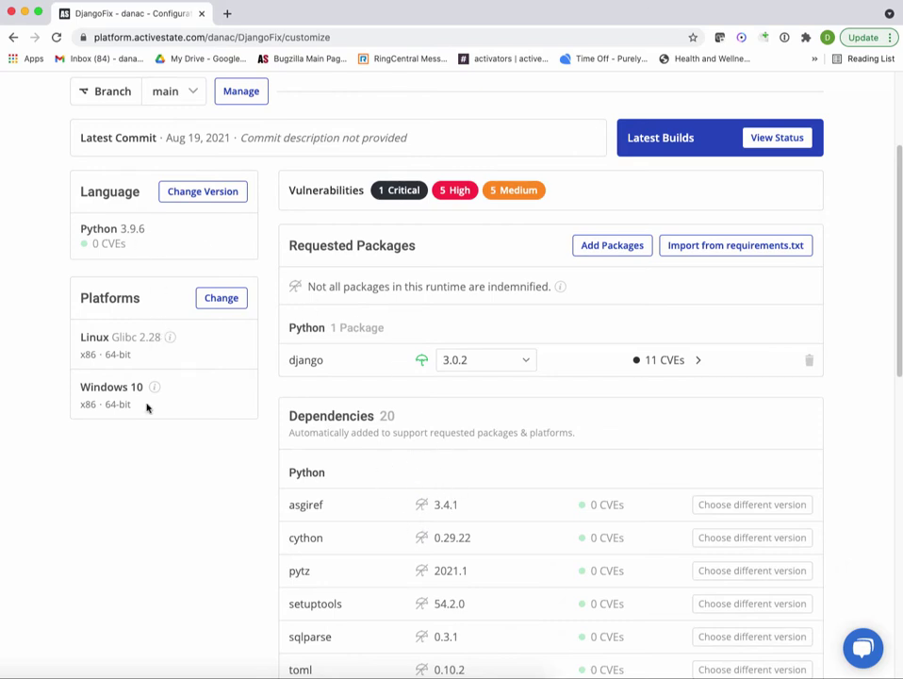
click(694, 366)
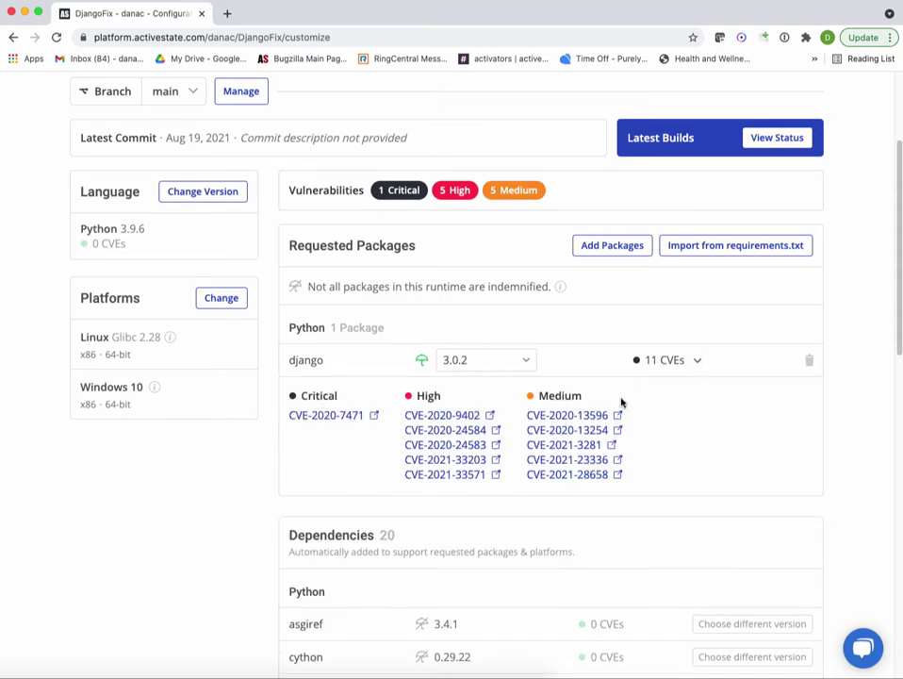
click(337, 417)
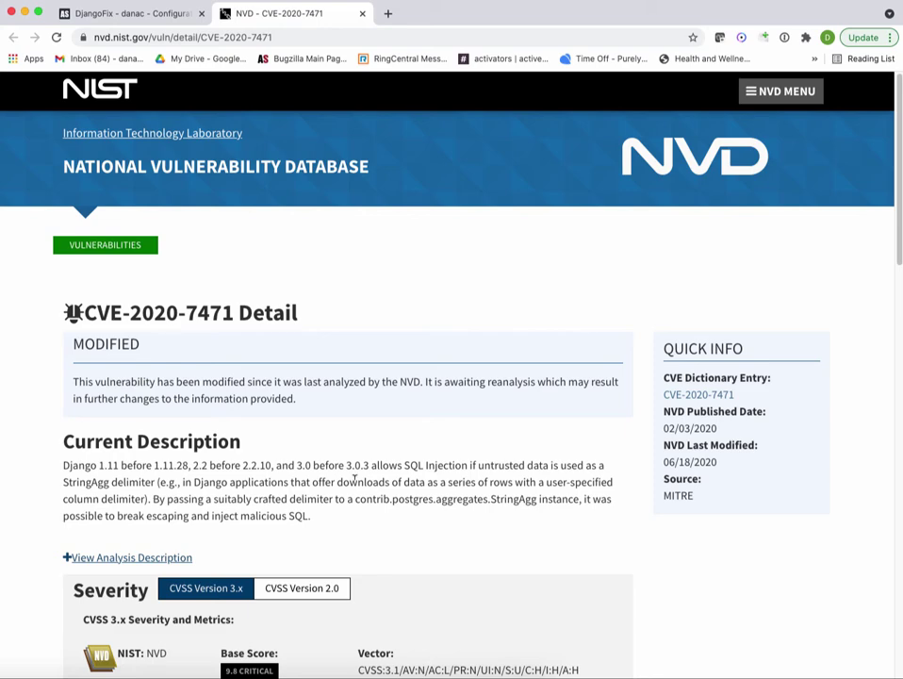
click(363, 13)
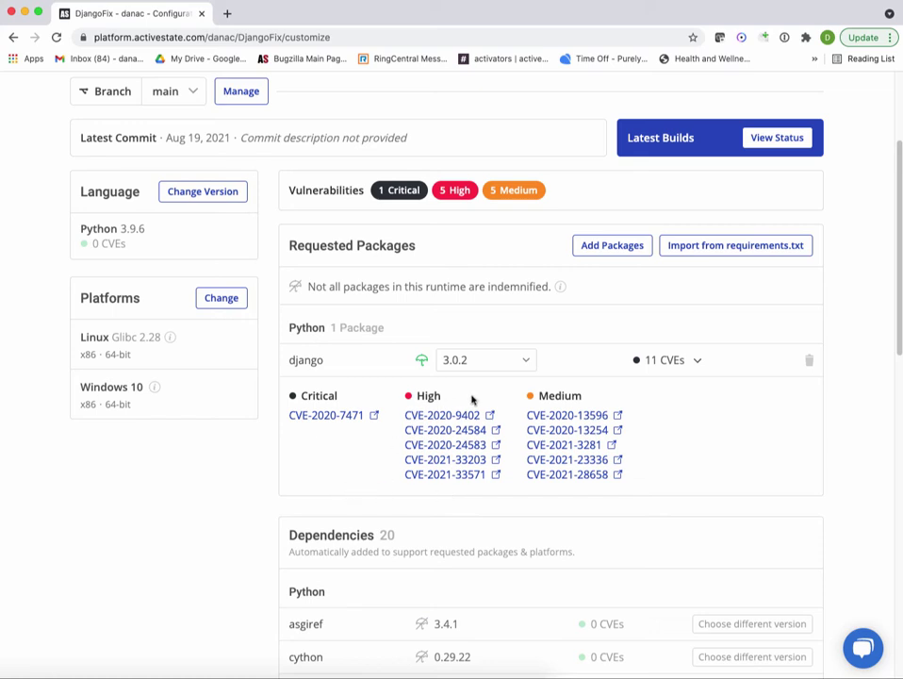
- Compare the CVE counts of the available django versions and select version 3.1.13 on the main branch
click(520, 367)
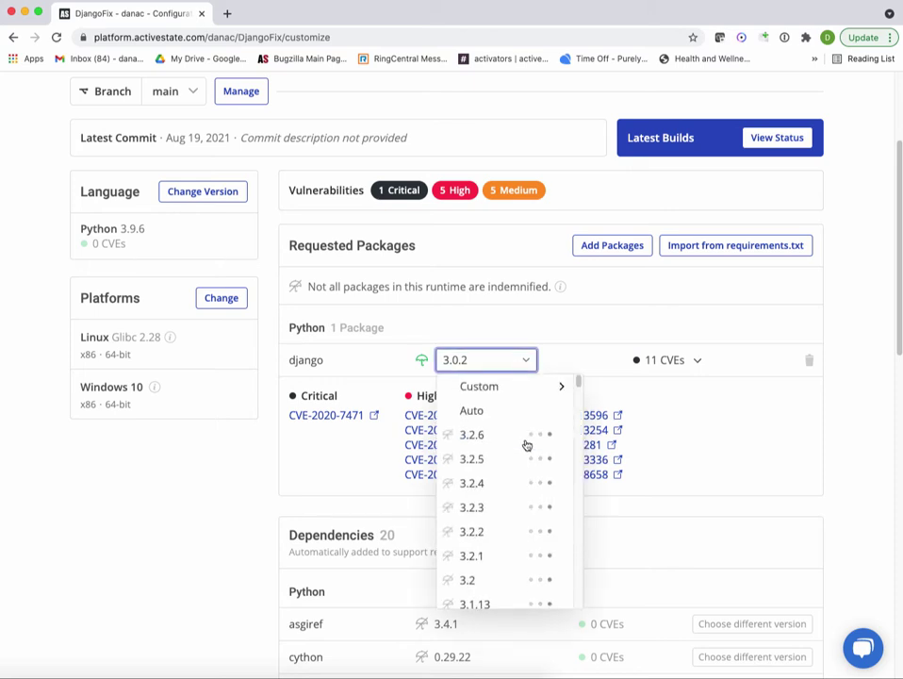
drag(579, 383, 579, 584)
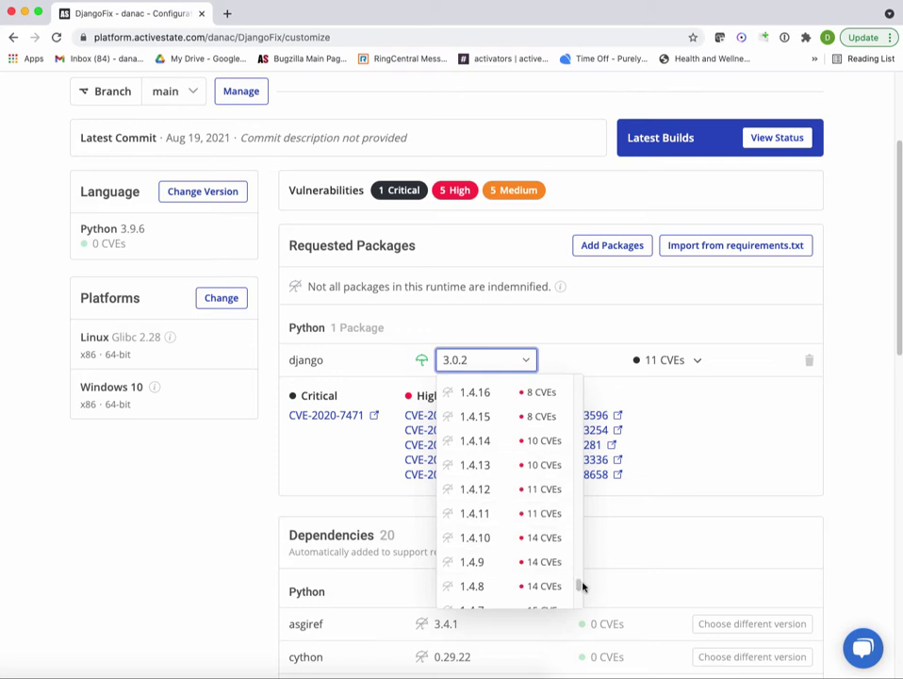
drag(579, 587, 579, 412)
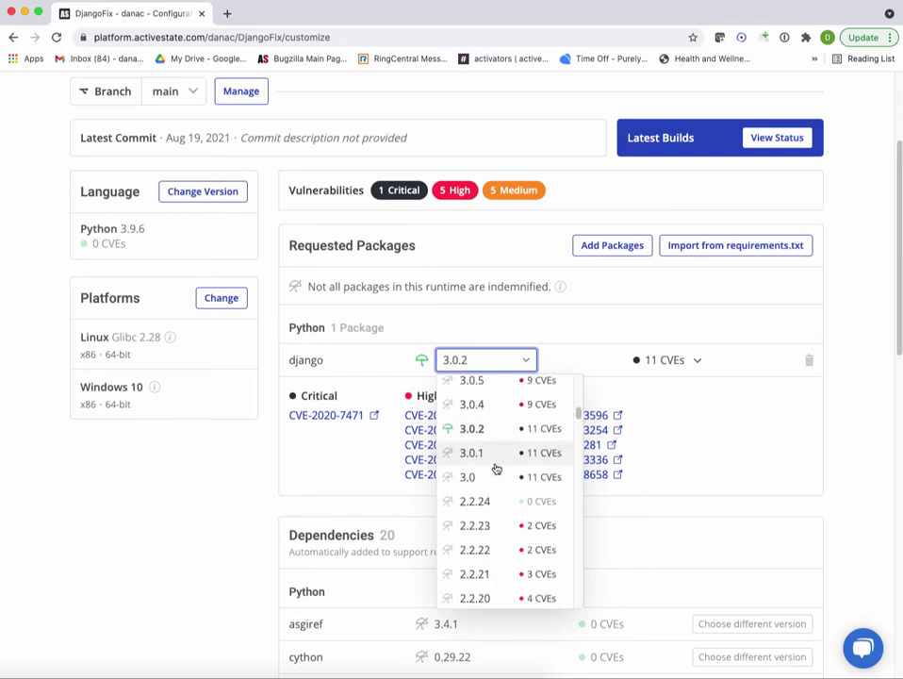
scroll(497, 472, up, 3)
scroll(500, 476, up, 5)
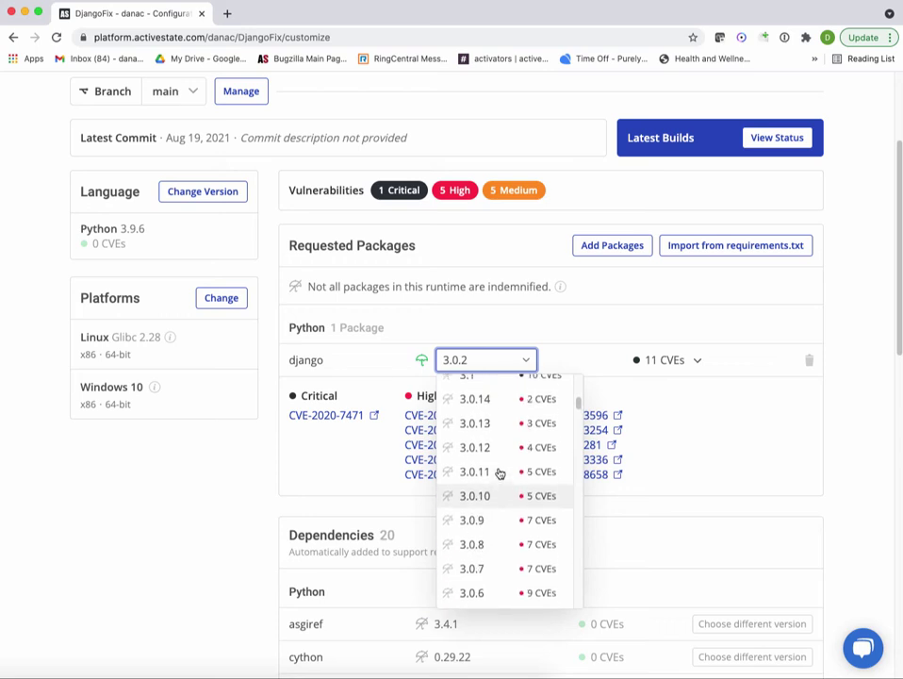
scroll(502, 471, up, 4)
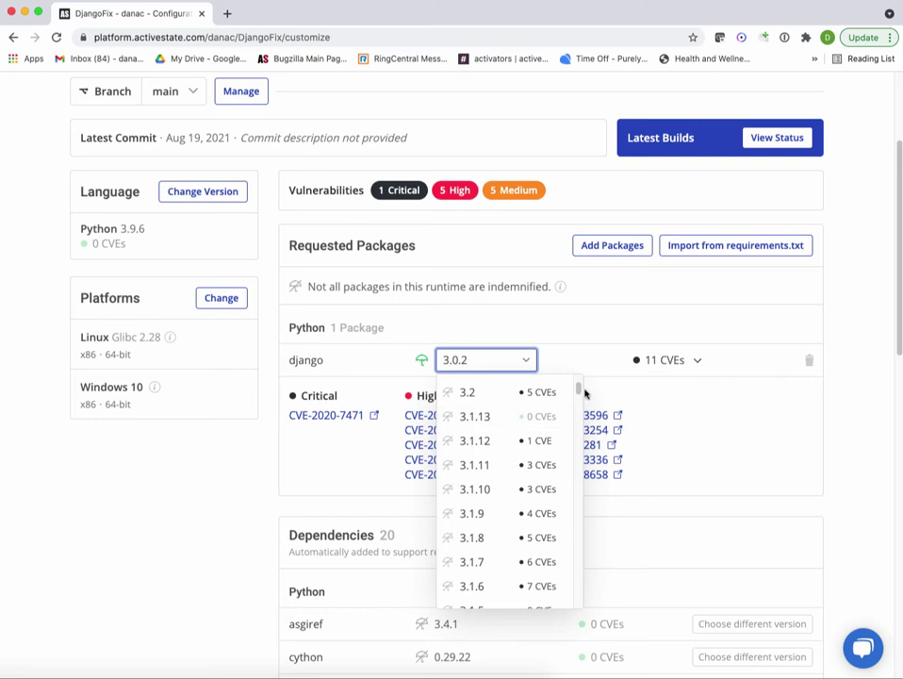
scroll(579, 385, up, 2)
scroll(579, 385, up, 1)
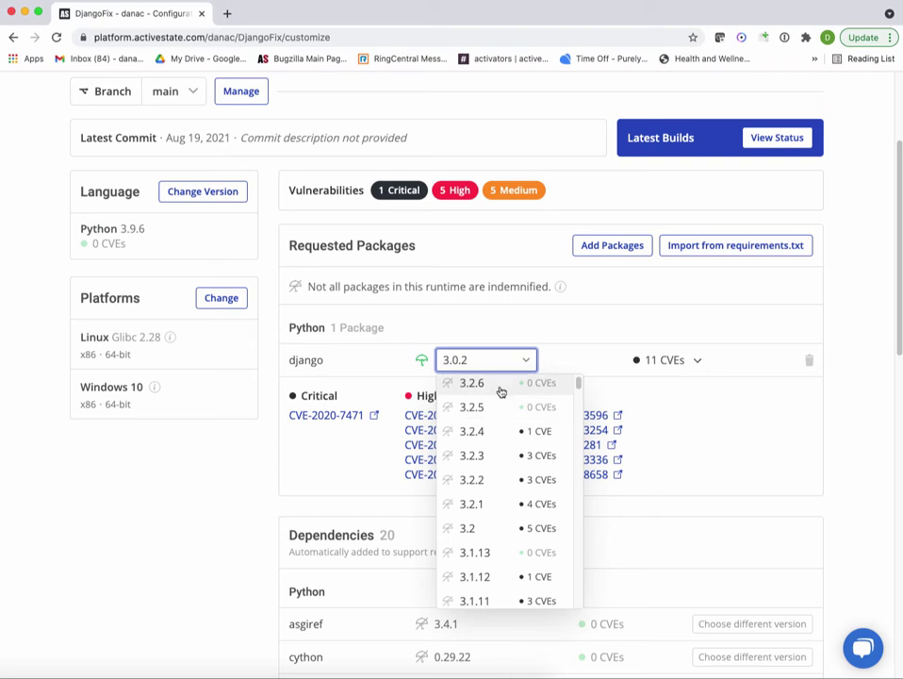
click(507, 554)
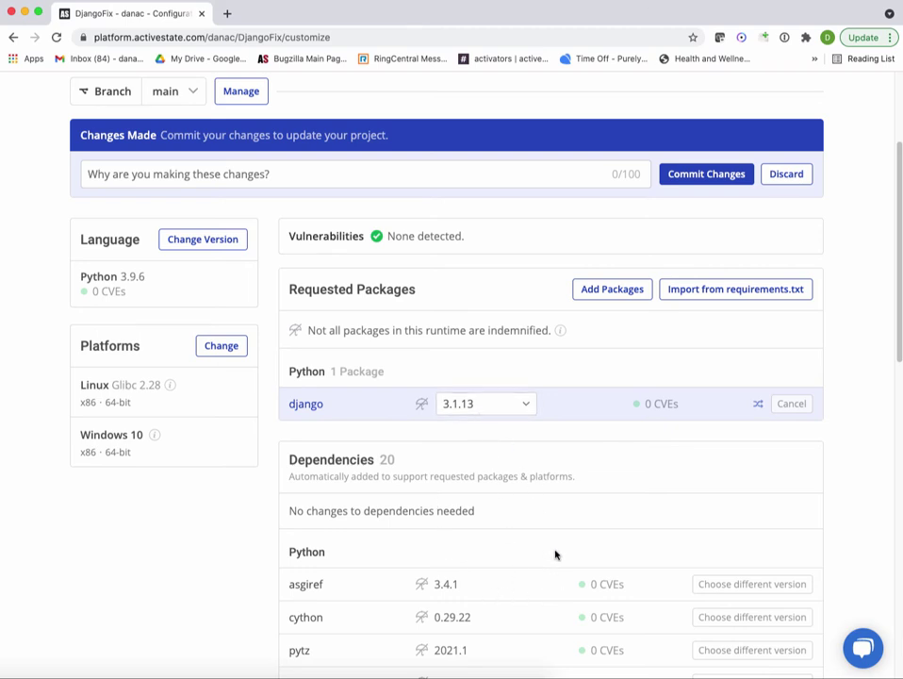
- Check the project's vulnerability status and discard the uncommitted django version change on the main branch
drag(388, 236, 448, 236)
click(478, 238)
scroll(594, 441, up, 3)
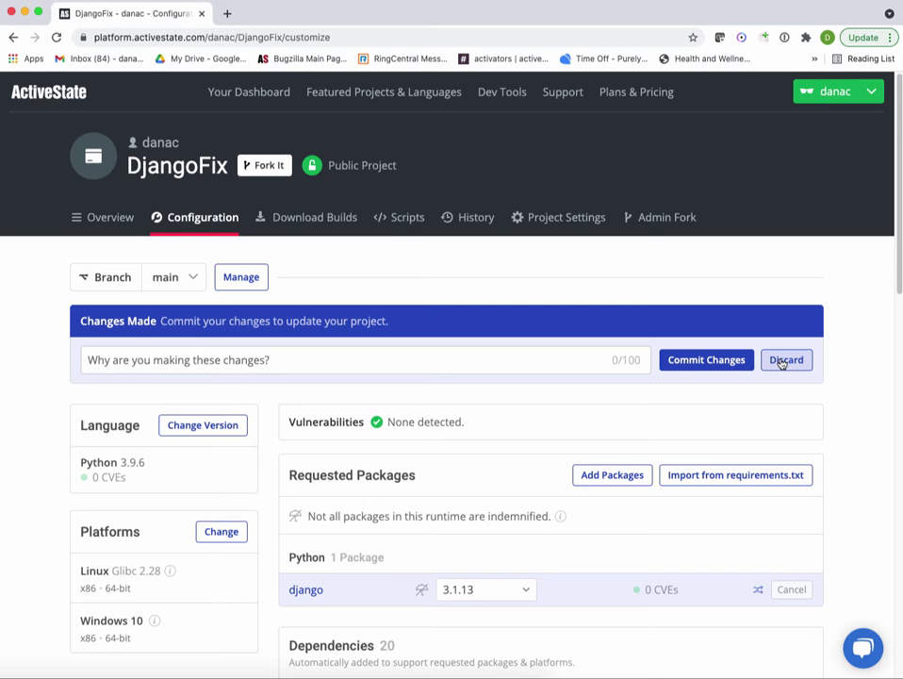
click(788, 362)
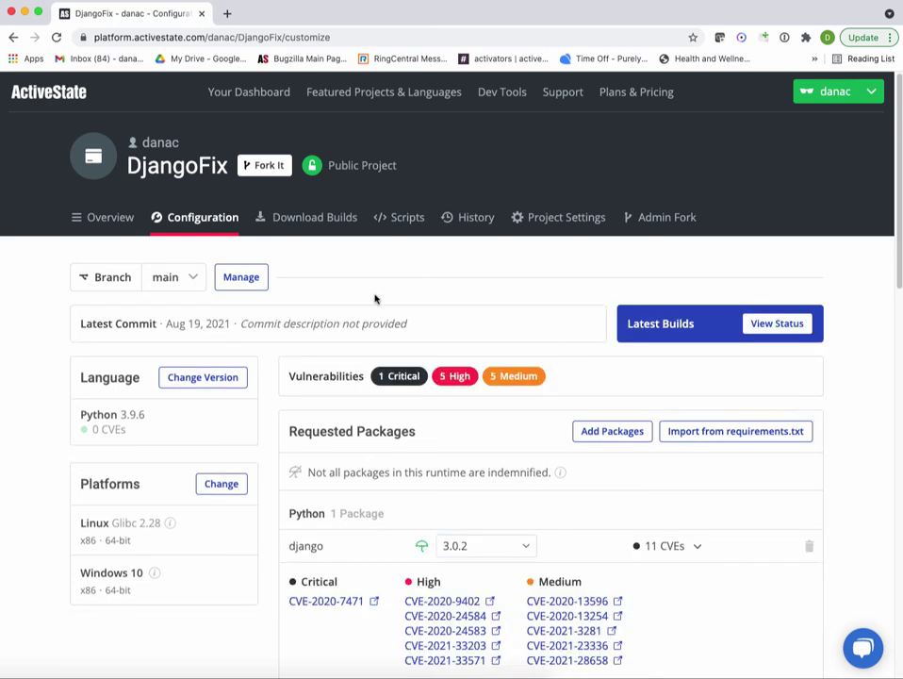
- Add a child branch named Fix under the main branch
click(251, 285)
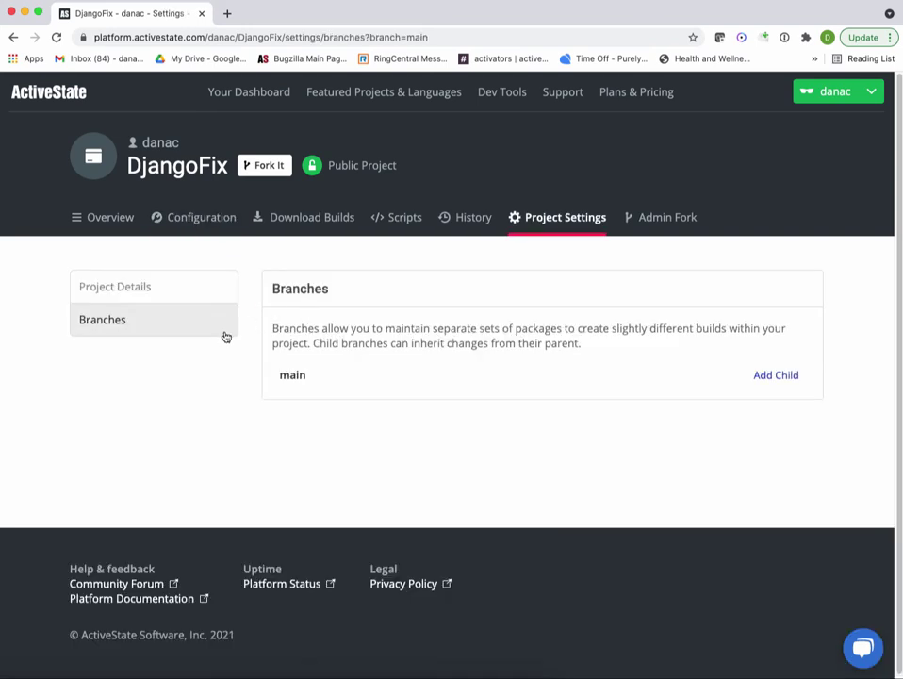
click(788, 375)
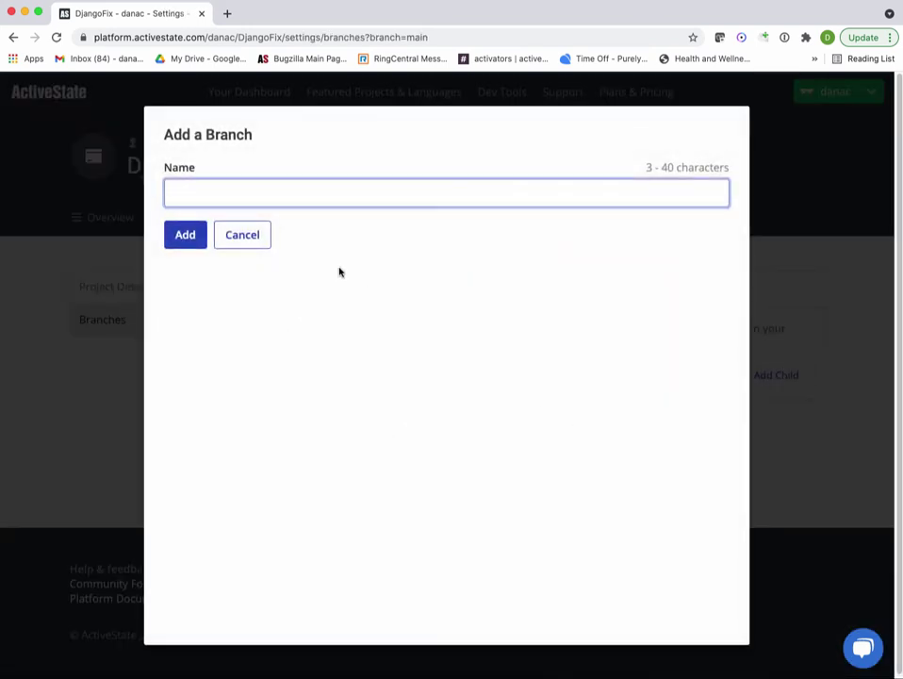
text(Fix)
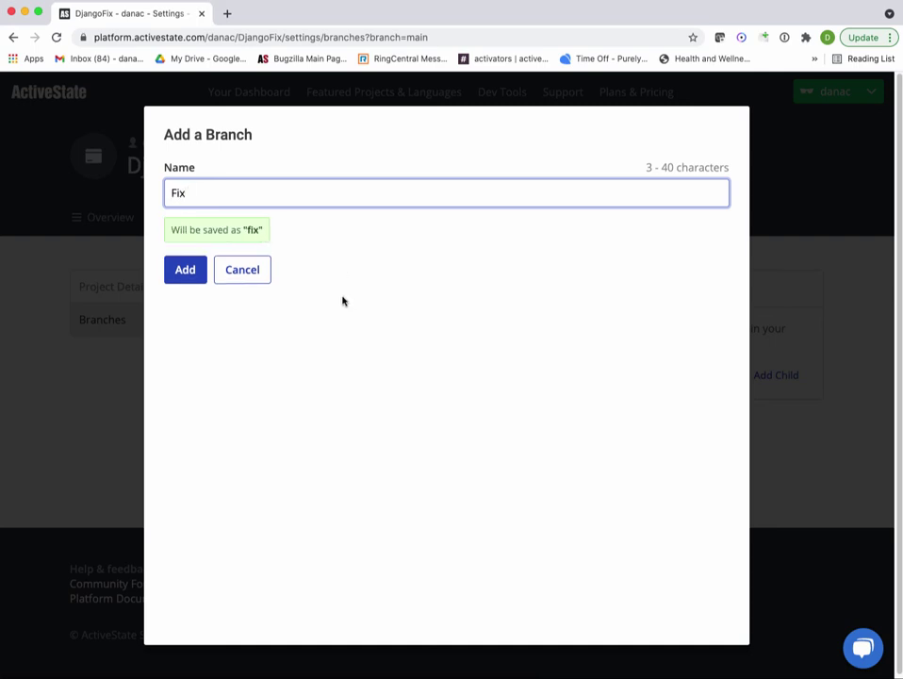
click(190, 277)
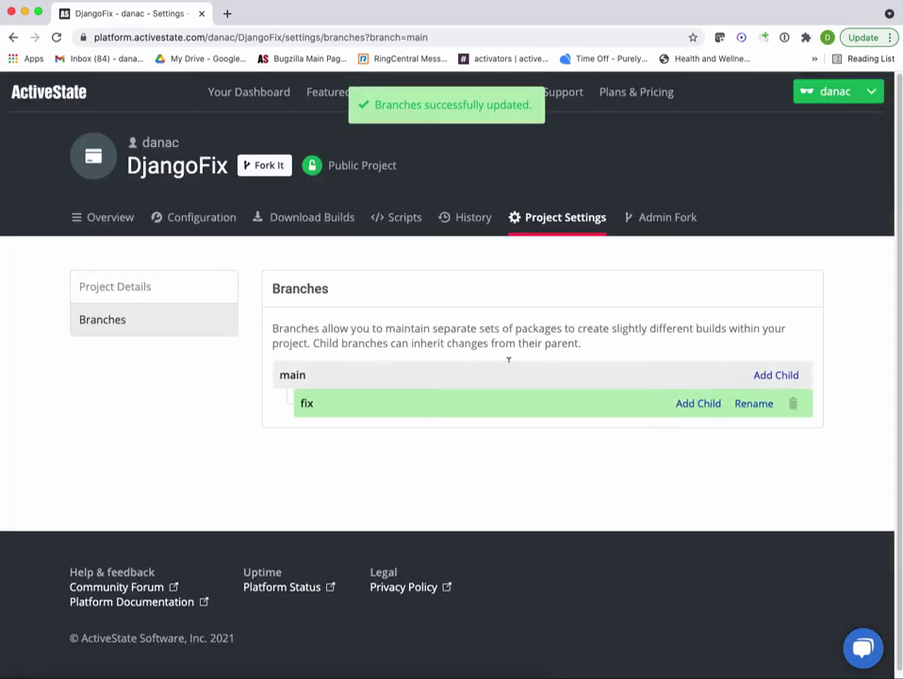
- Switch the project configuration to the fix branch and set the django package to version 3.1.13
click(211, 223)
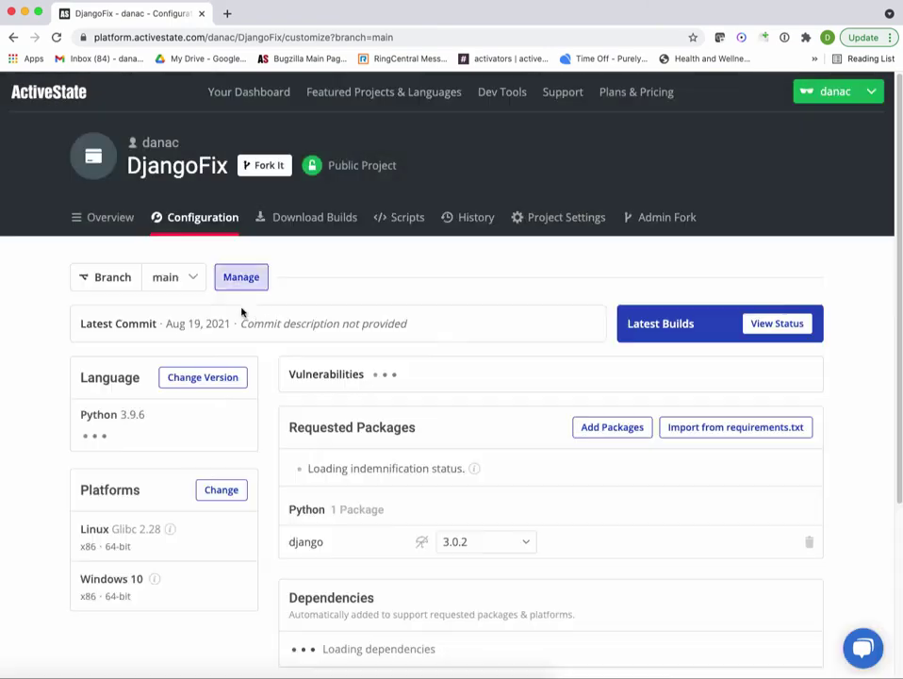
click(179, 278)
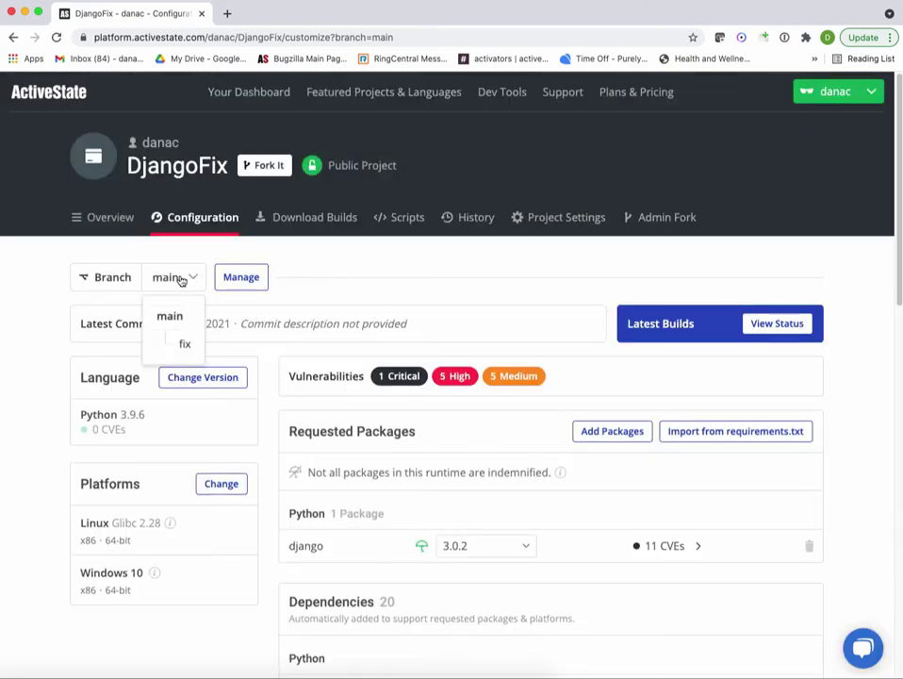
click(189, 343)
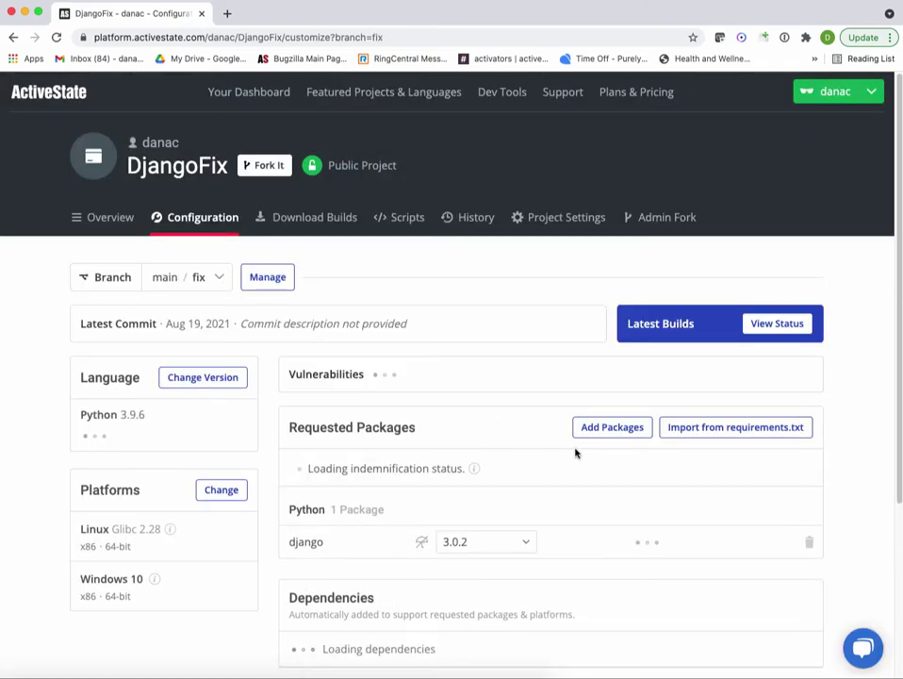
scroll(525, 453, down, 3)
click(524, 438)
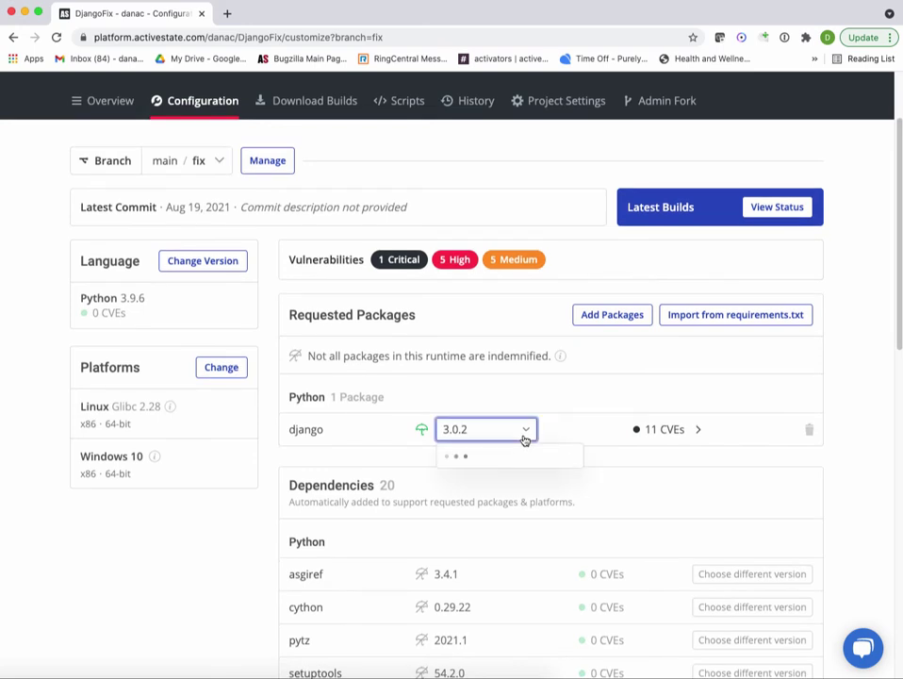
scroll(521, 551, down, 3)
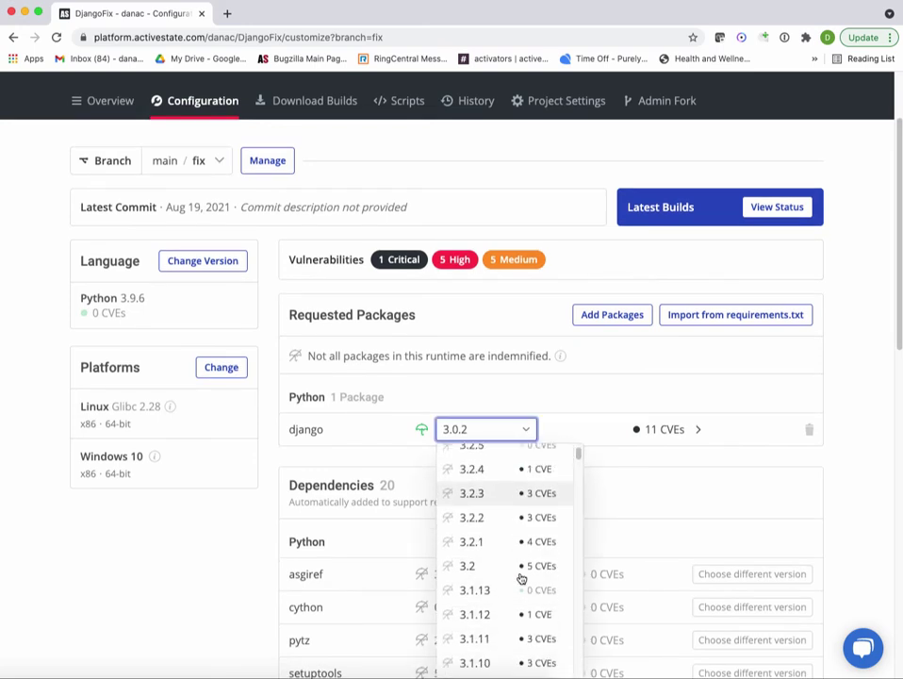
click(514, 584)
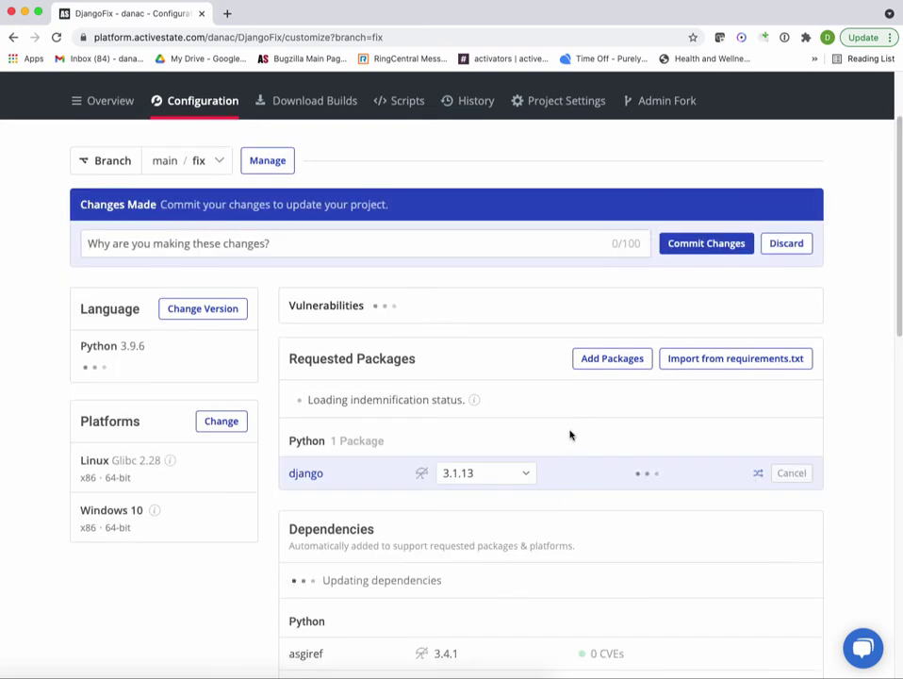
- Commit the package change on the fix branch with the description "Fix version"
click(271, 242)
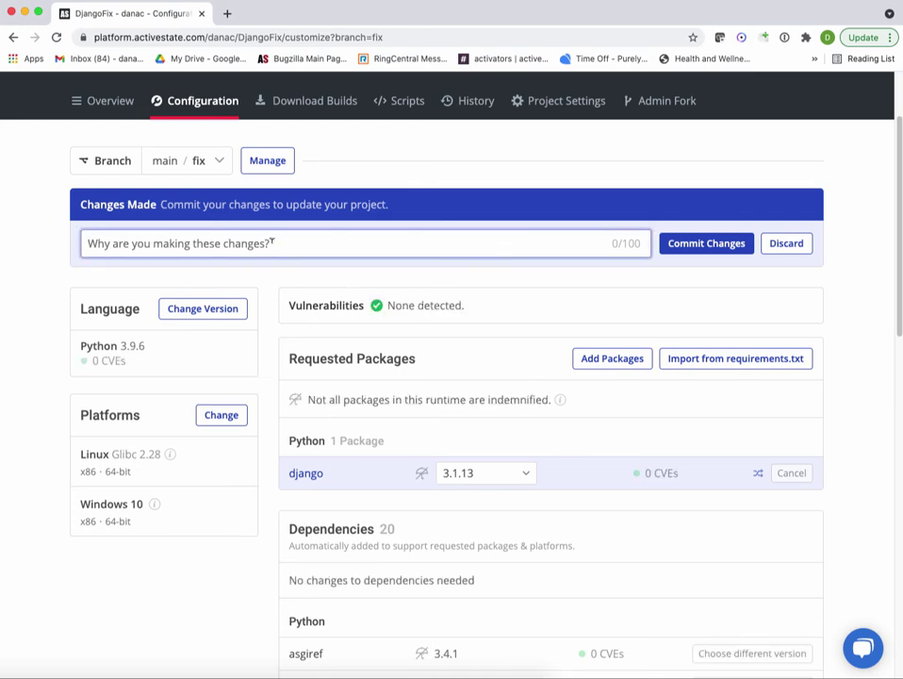
text(Fix version)
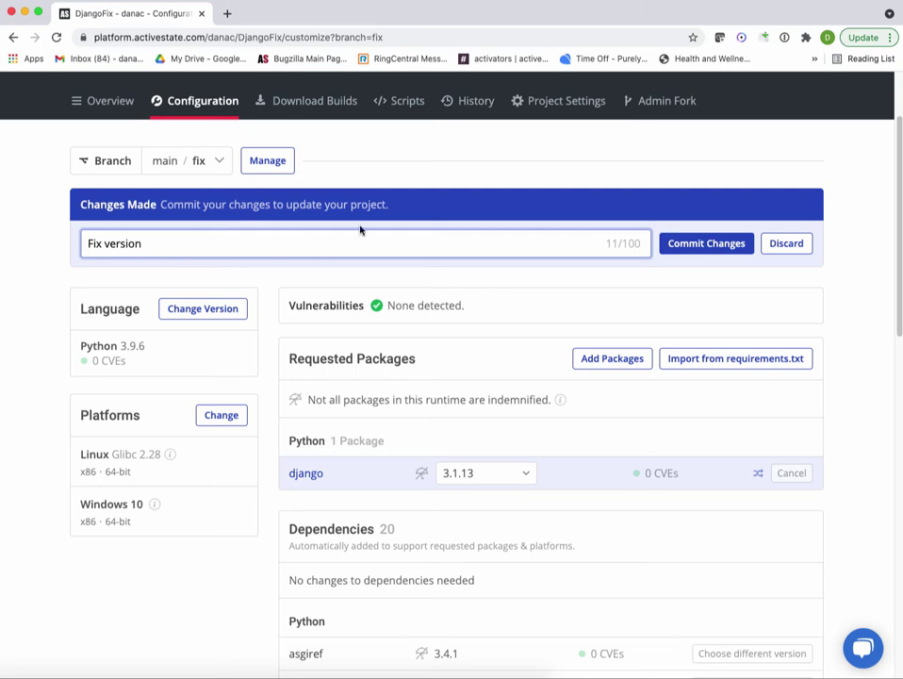
click(712, 247)
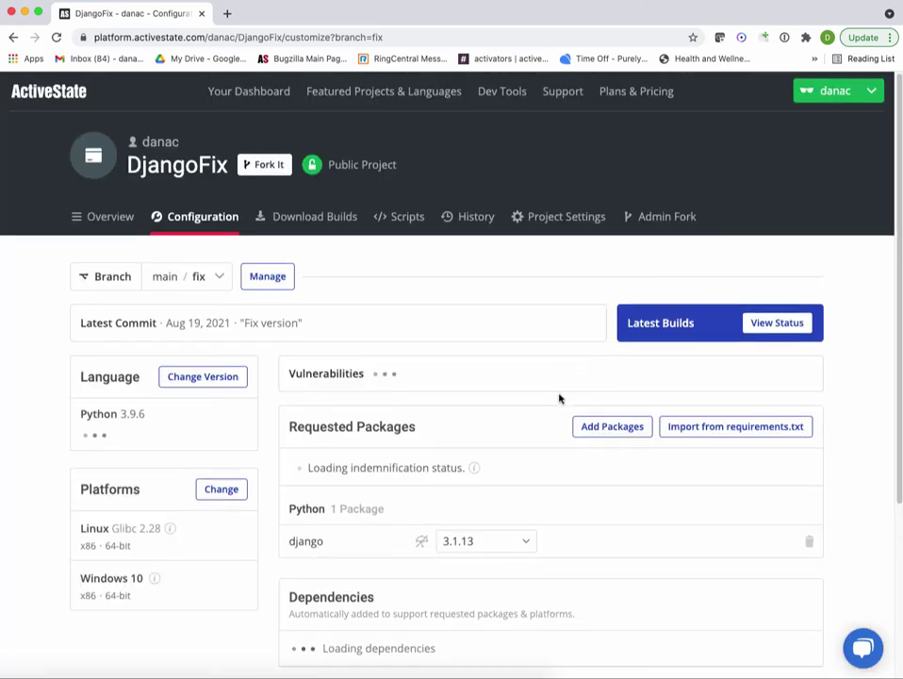
- Check the fix branch's latest build status for Windows 10 and Linux, and return to its configuration
scroll(560, 398, down, 1)
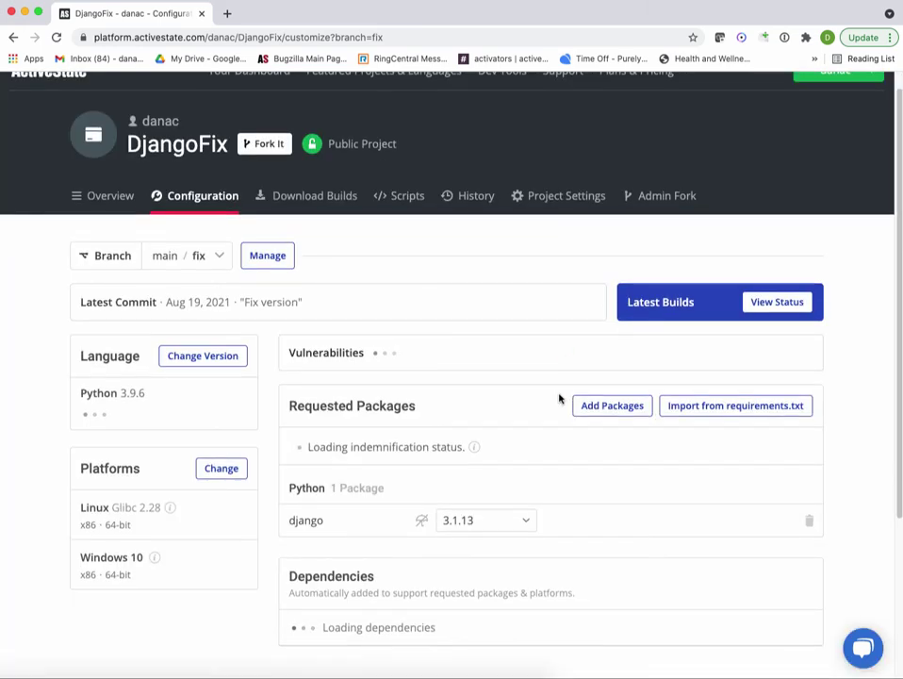
click(772, 306)
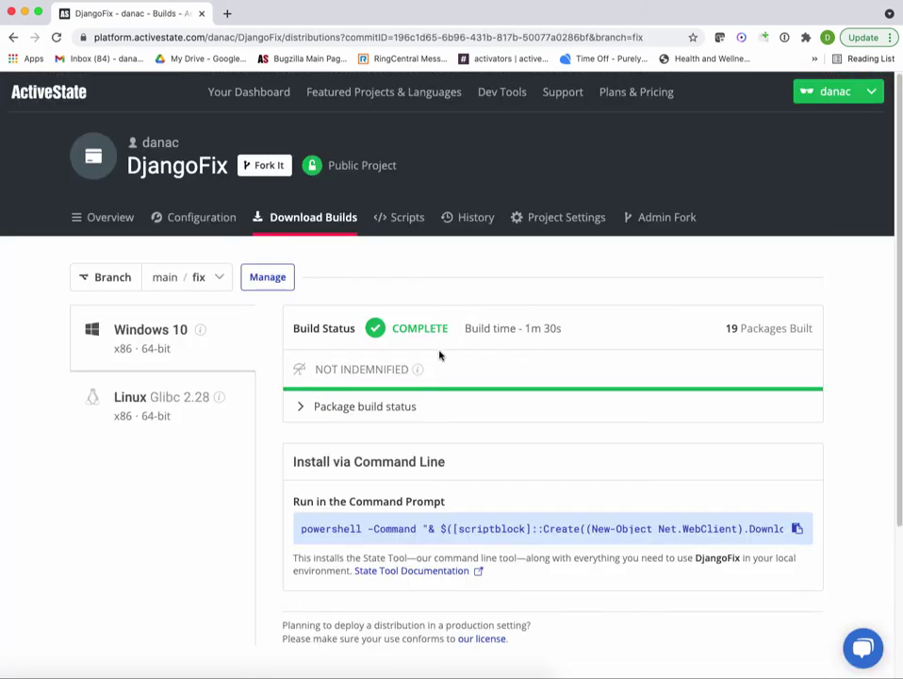
click(231, 424)
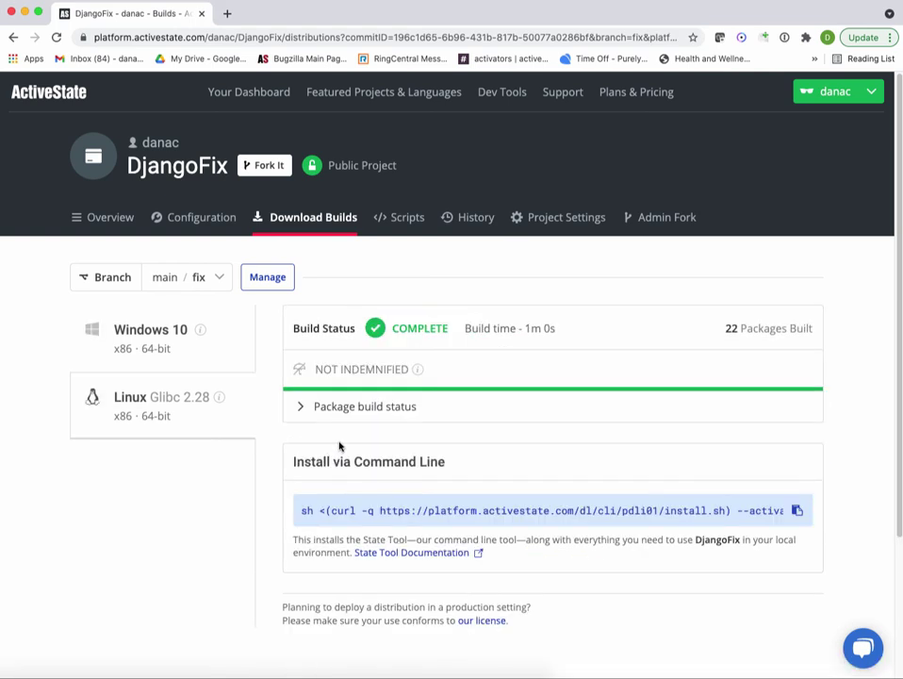
click(201, 217)
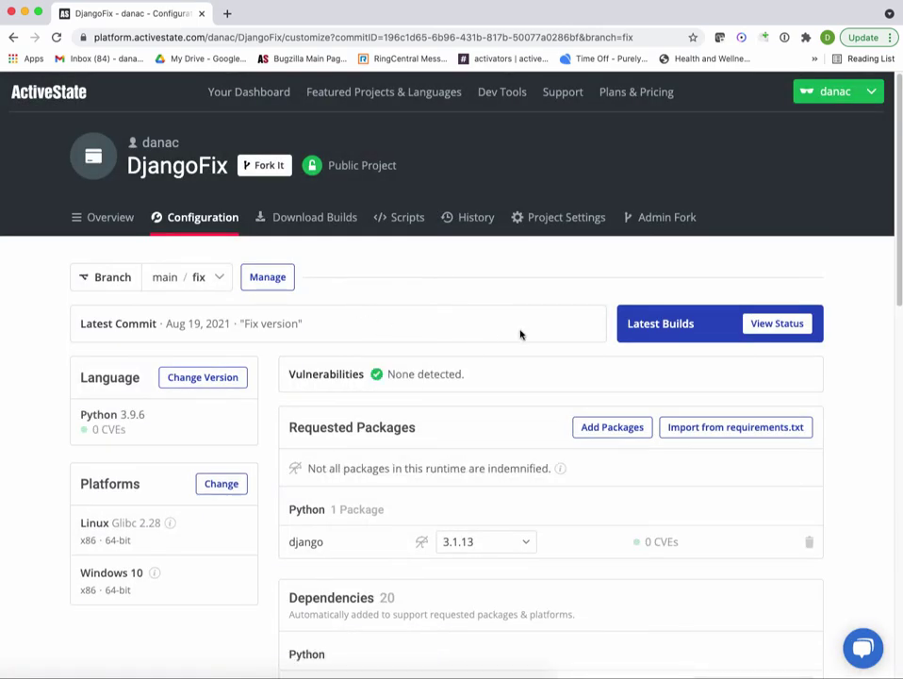
scroll(517, 368, down, 1)
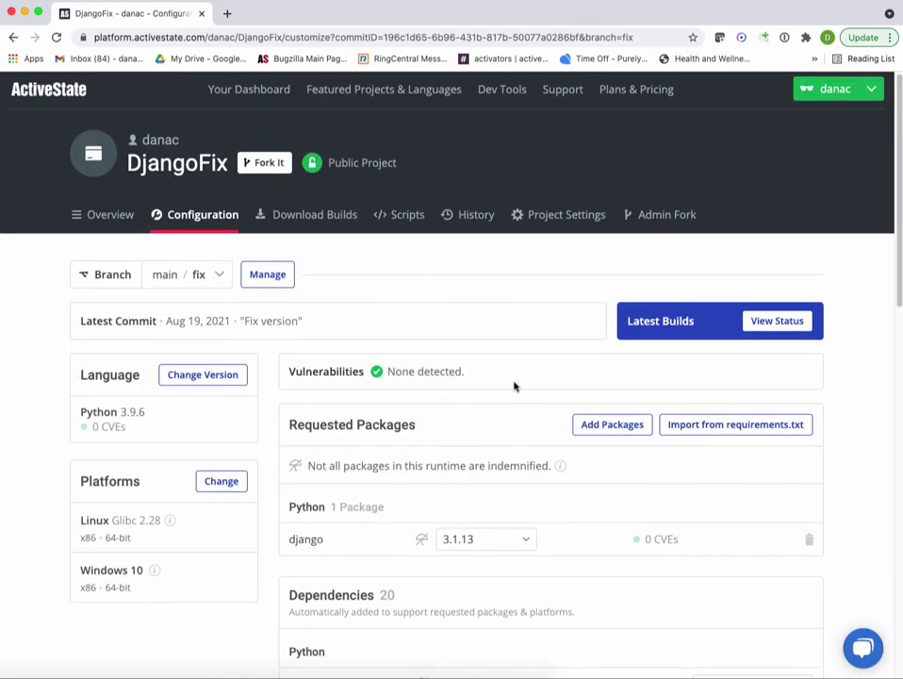